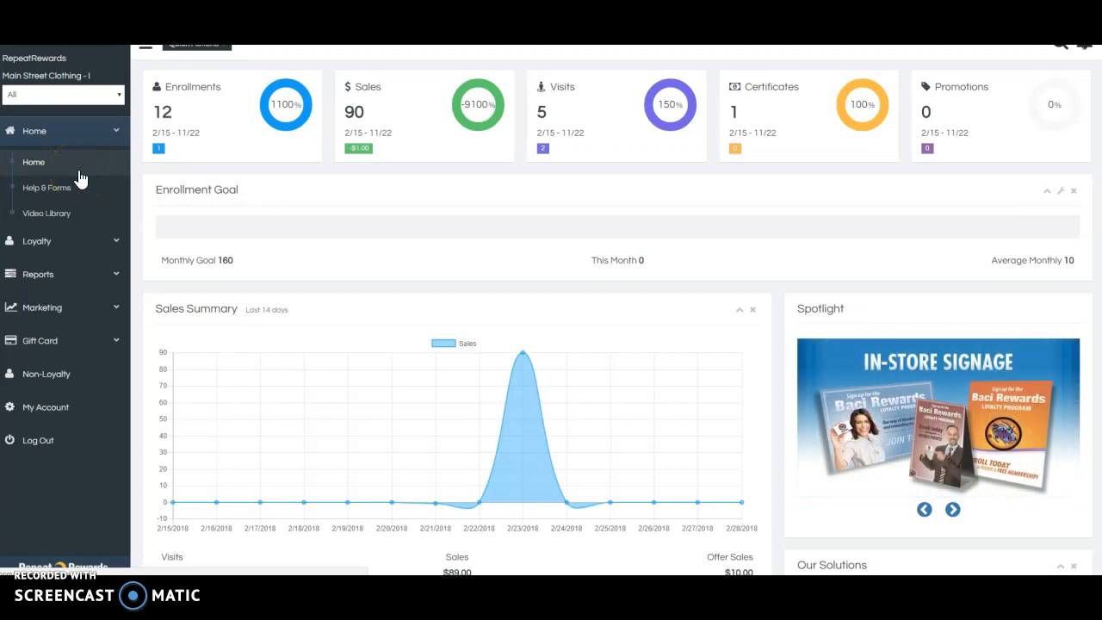
# Step: Open the Send Text page under text messaging marketing and start creating a new recipient list
pyautogui.click(80, 183)
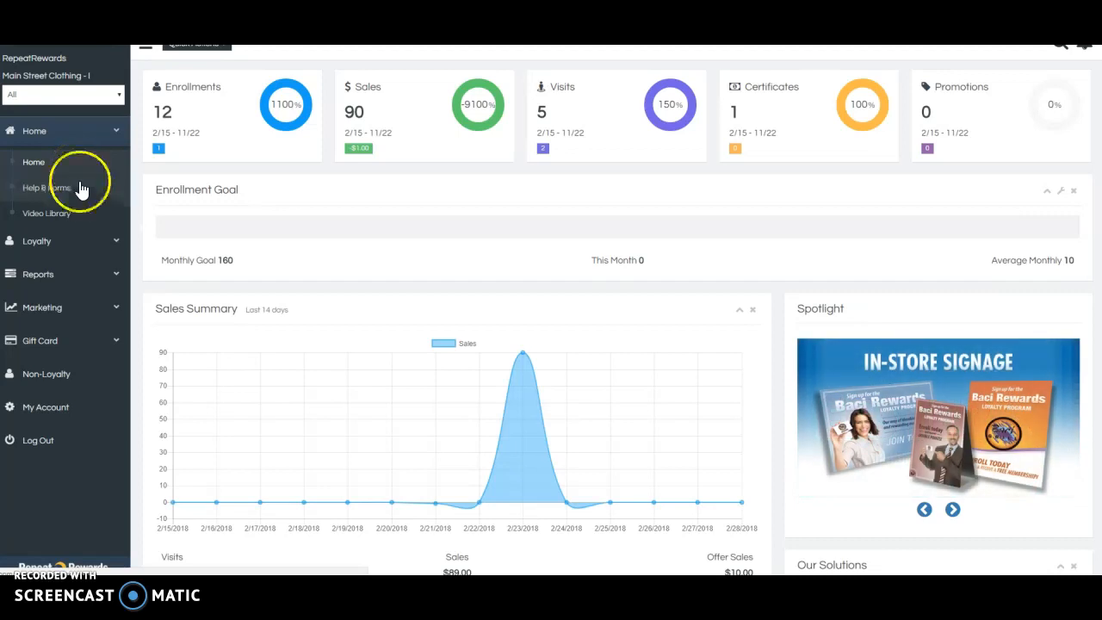
pyautogui.click(64, 315)
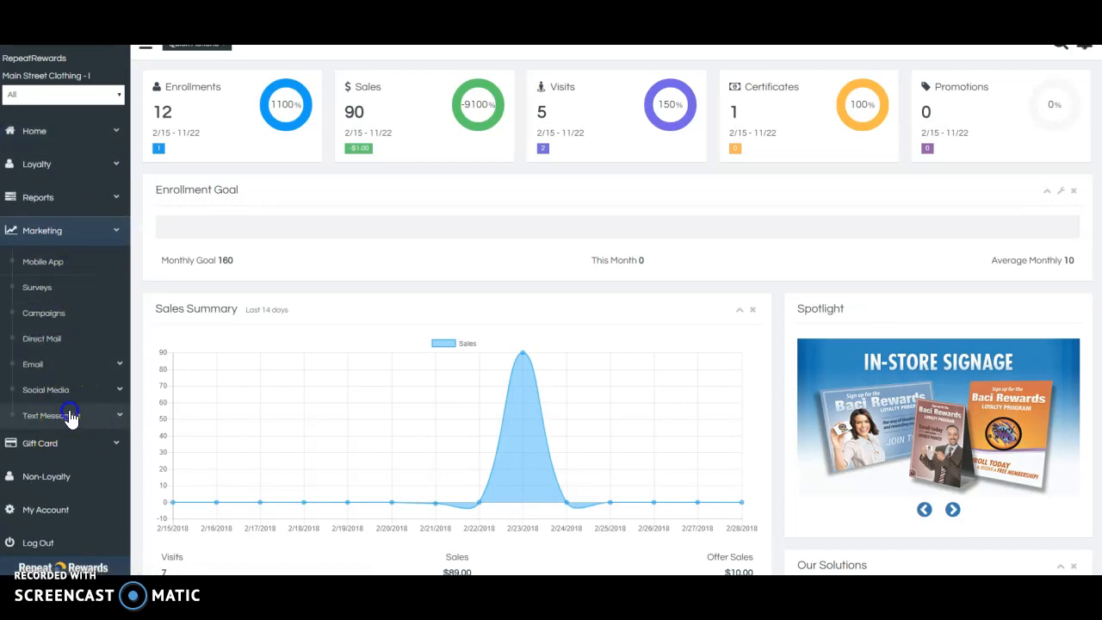
pyautogui.click(69, 417)
pyautogui.click(72, 441)
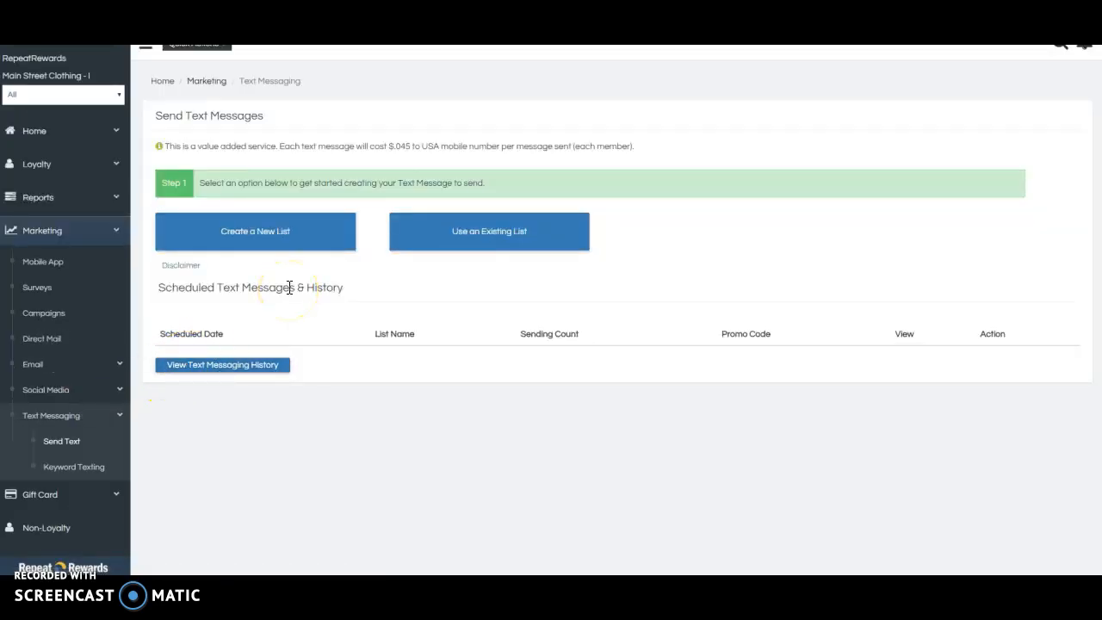
pyautogui.click(269, 245)
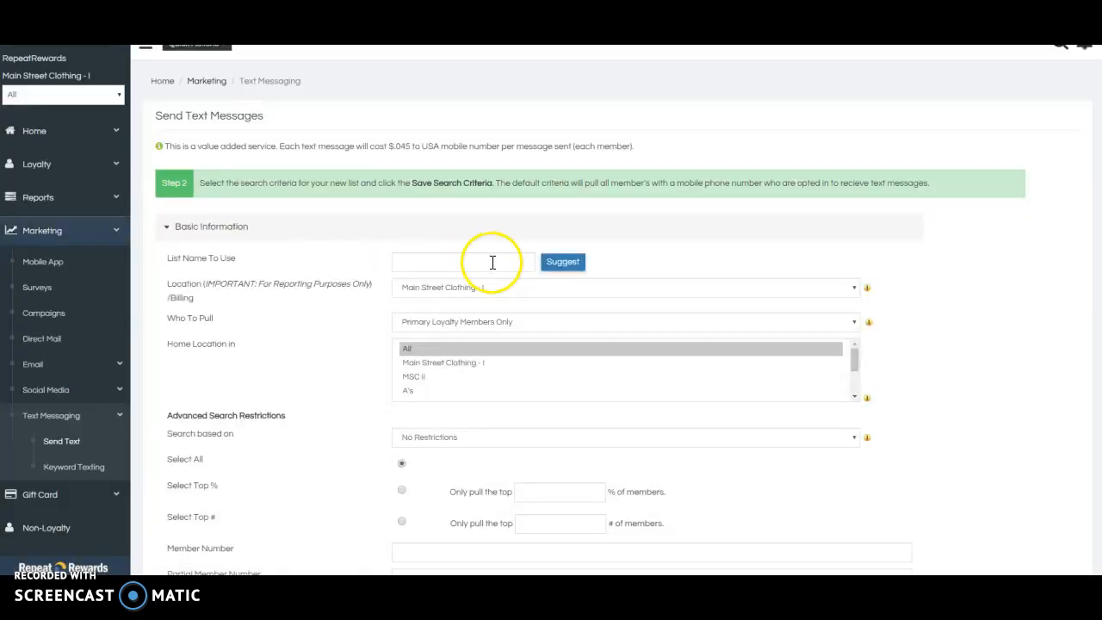
# Step: Name the new list "Test" and save its search criteria with the default restrictions
pyautogui.click(492, 261)
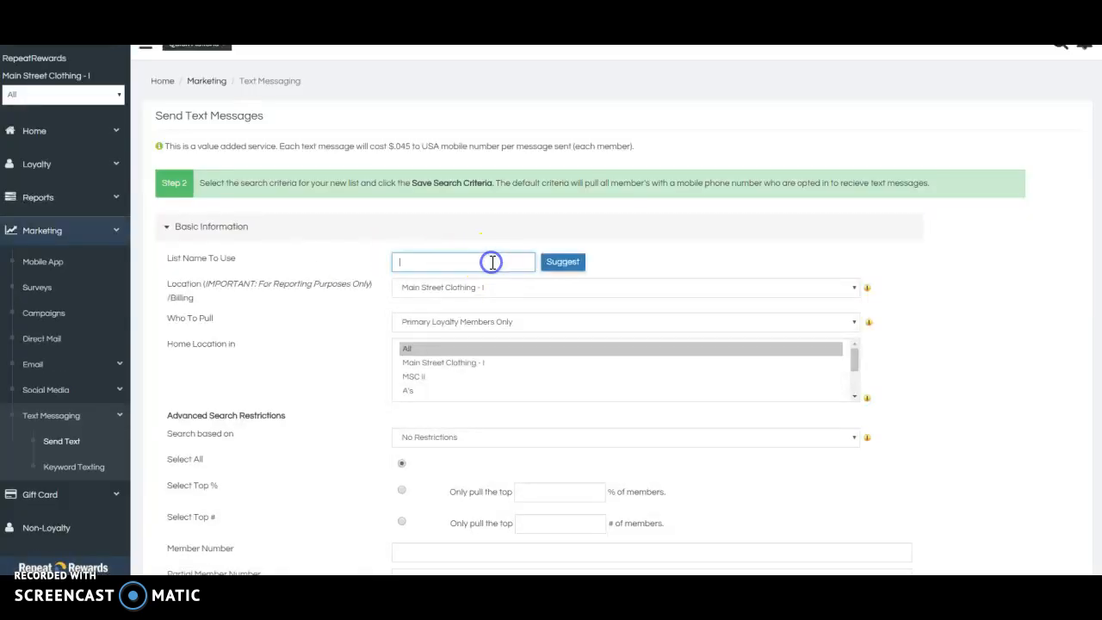
pyautogui.write('Test')
pyautogui.click(635, 251)
pyautogui.scroll(-1, 594, 345)
pyautogui.scroll(-1, 593, 360)
pyautogui.scroll(-1, 511, 459)
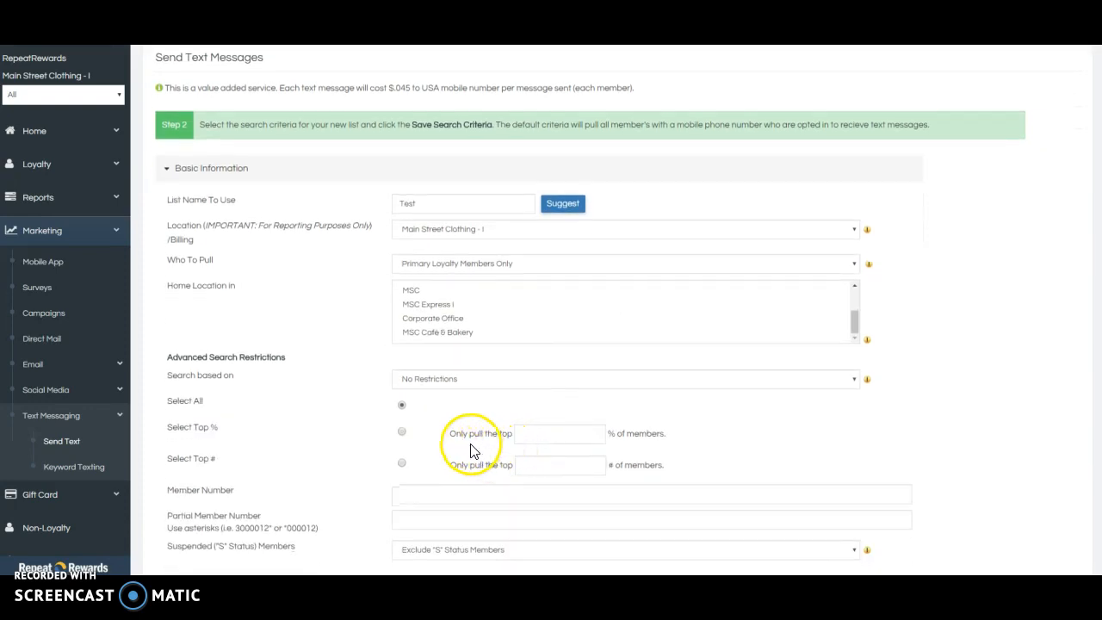
pyautogui.scroll(-3, 446, 479)
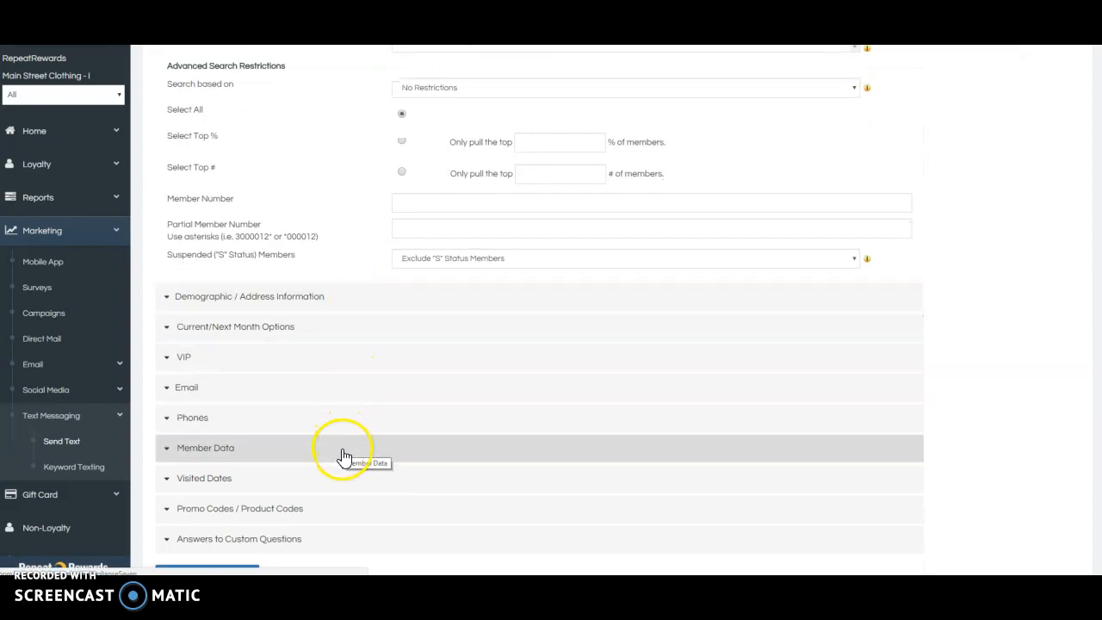
pyautogui.scroll(-1, 345, 465)
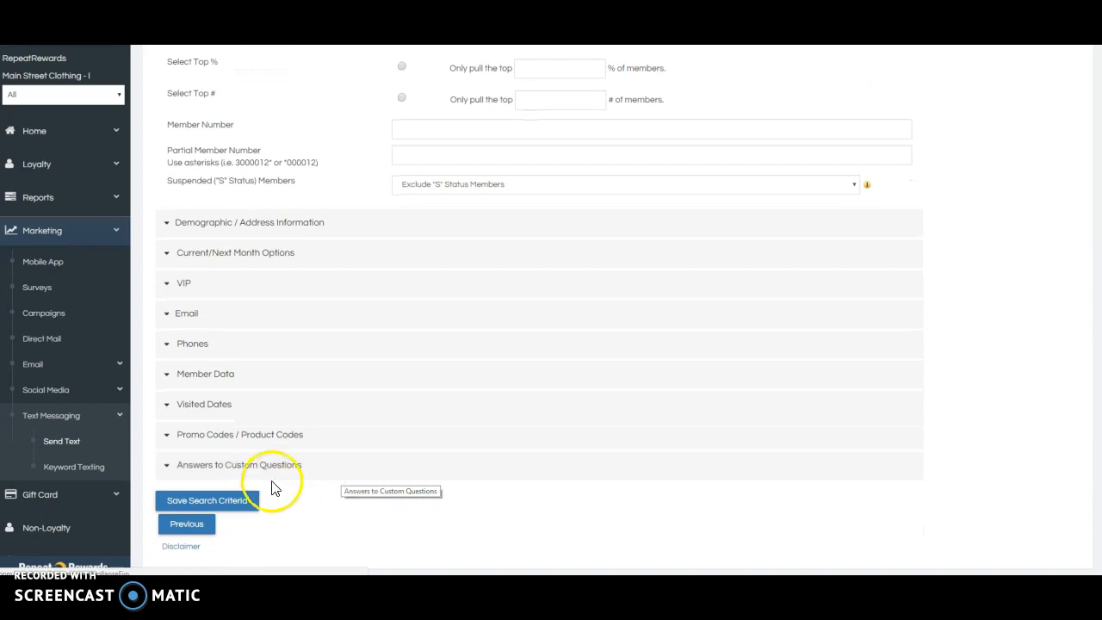
pyautogui.click(250, 500)
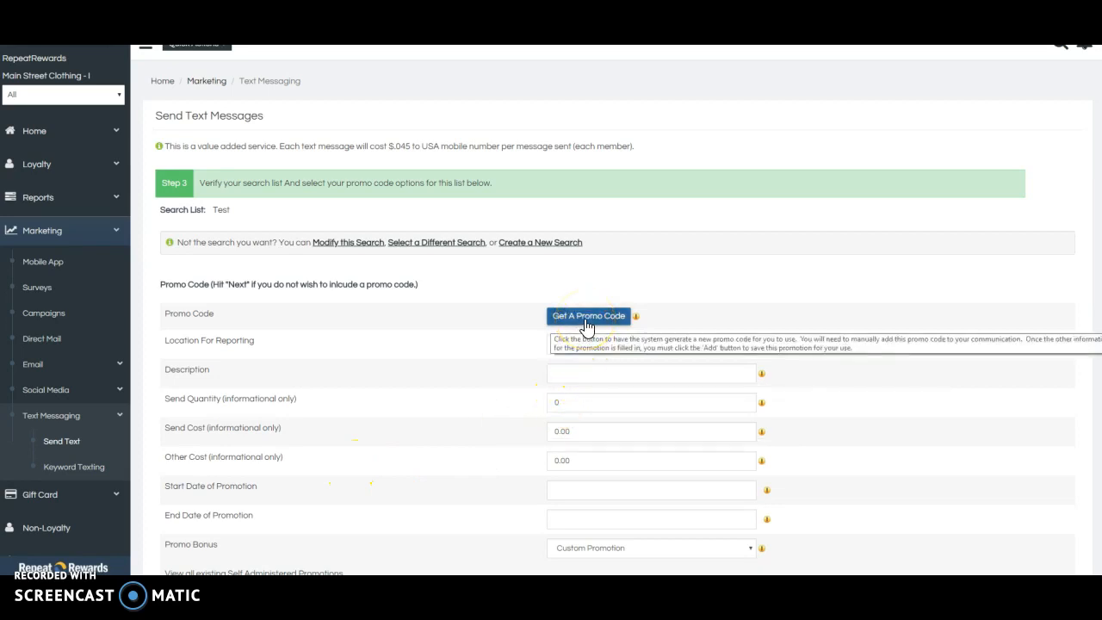
# Step: Generate a promo code for the list and enter "Test" as its description
pyautogui.click(586, 320)
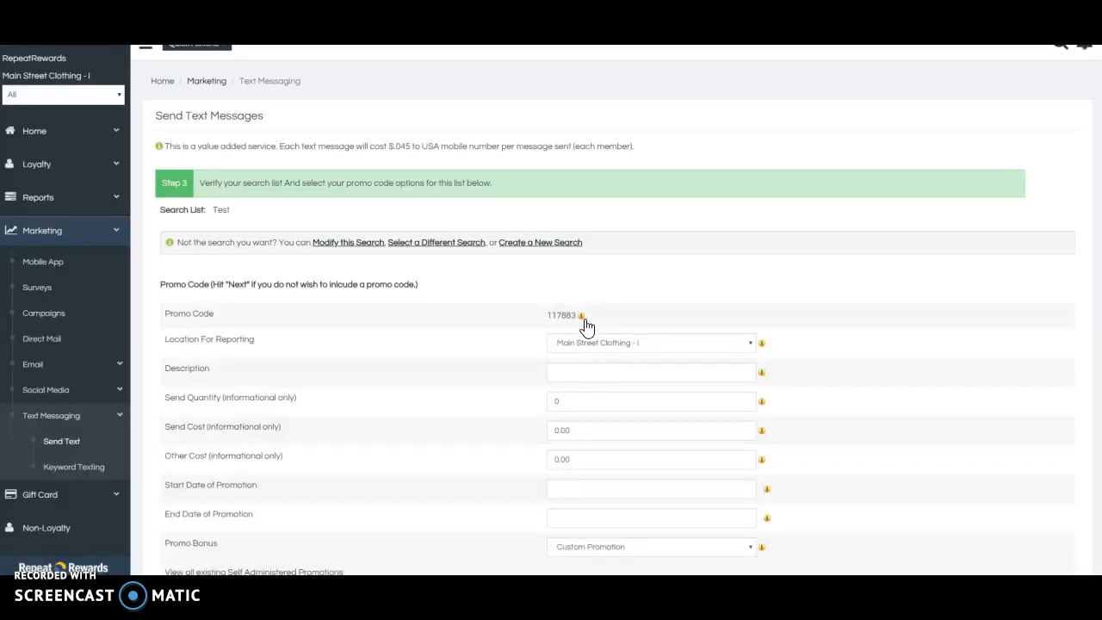
pyautogui.scroll(-1, 586, 324)
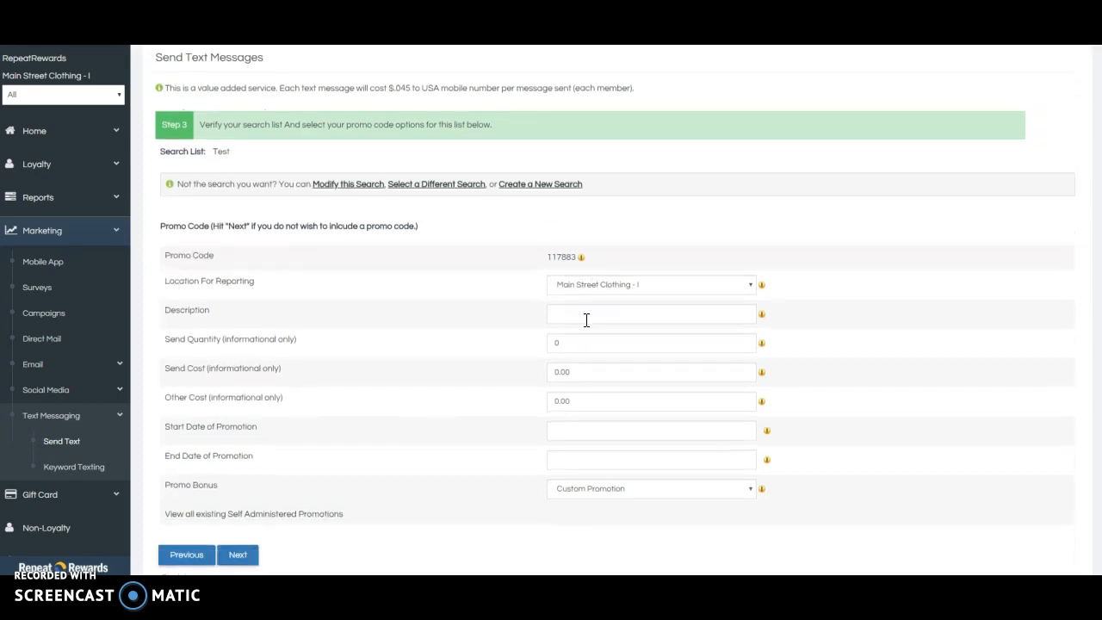
pyautogui.click(581, 317)
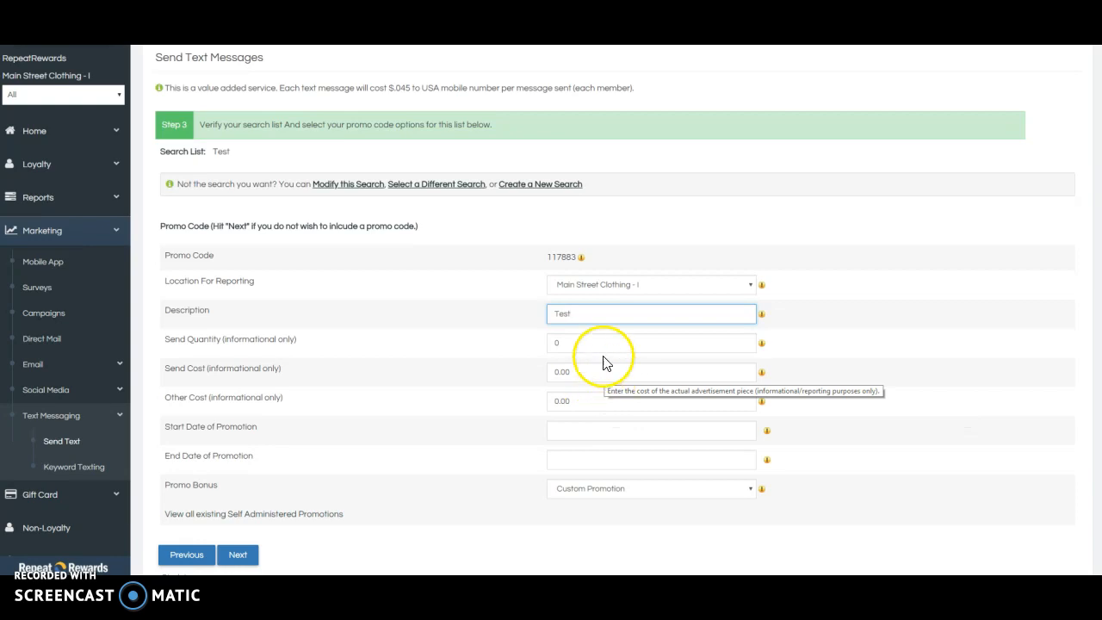
# Step: Set the promotion's start date to 03/02/2018 and its end date to 03/16/2018
pyautogui.click(605, 430)
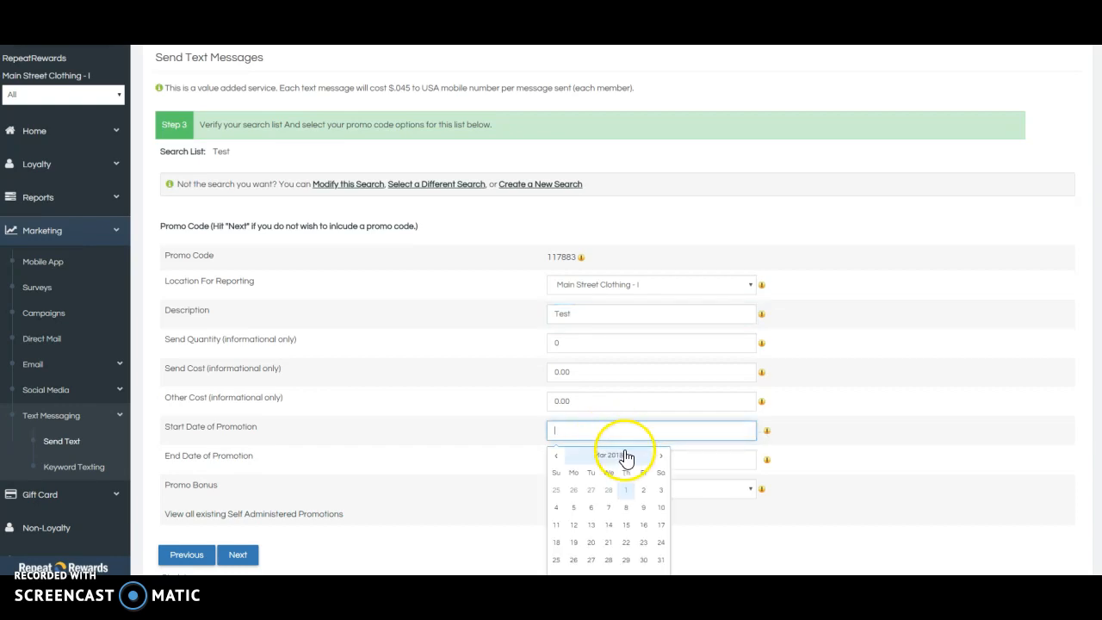
pyautogui.click(643, 494)
pyautogui.click(694, 480)
pyautogui.click(689, 459)
pyautogui.click(644, 554)
pyautogui.click(720, 523)
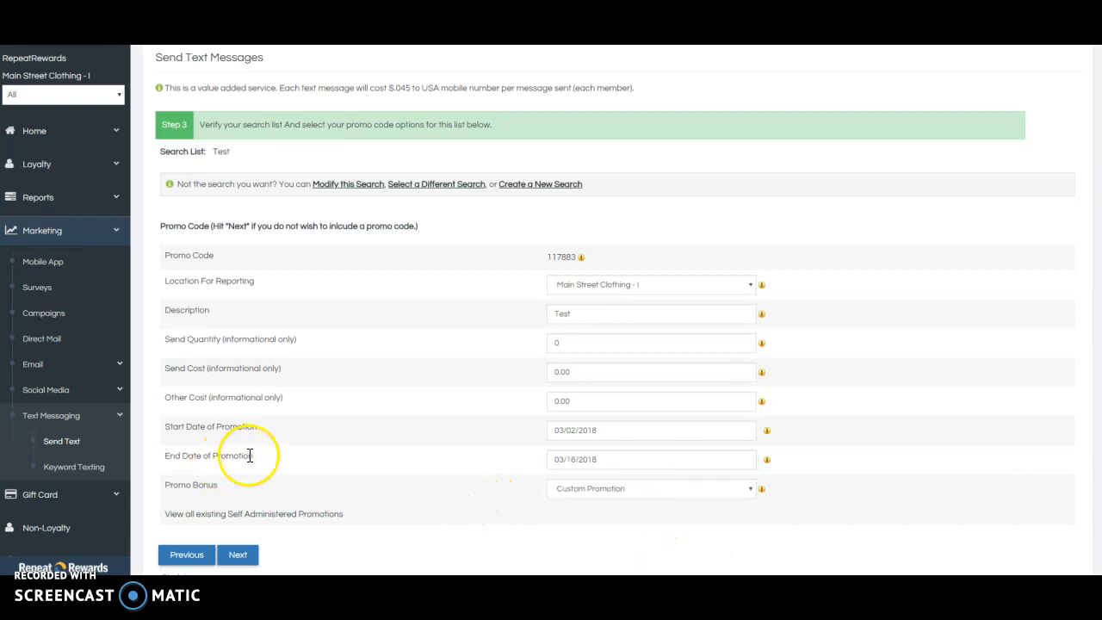
# Step: Try XX Bonus Points as the promo bonus and return the setting to Custom Promotion
pyautogui.scroll(-1, 254, 470)
pyautogui.scroll(-1, 254, 469)
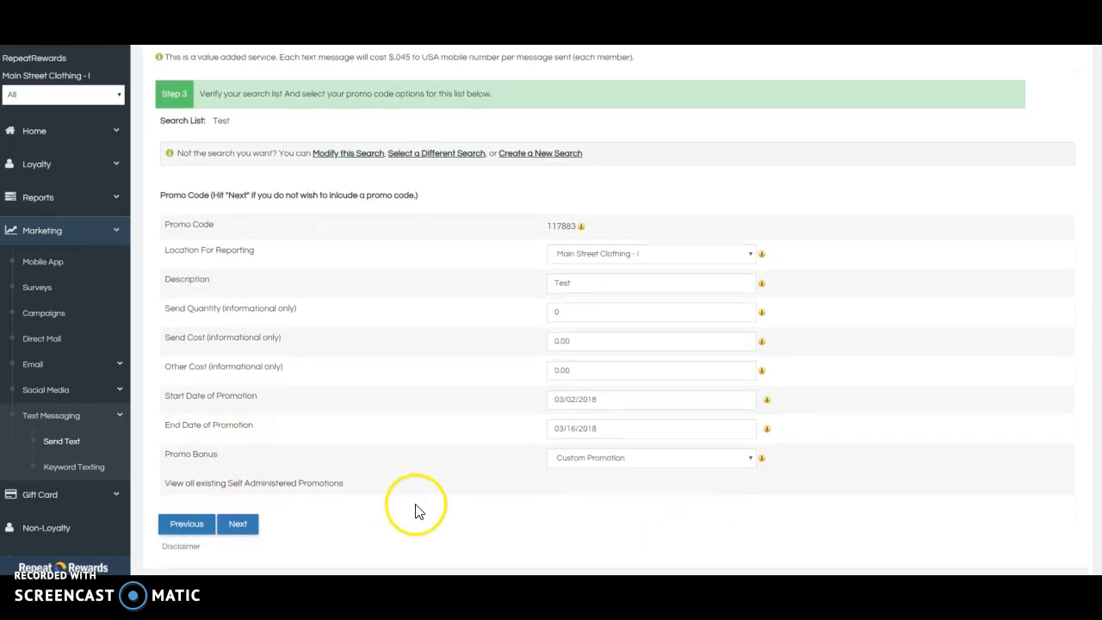
pyautogui.click(570, 460)
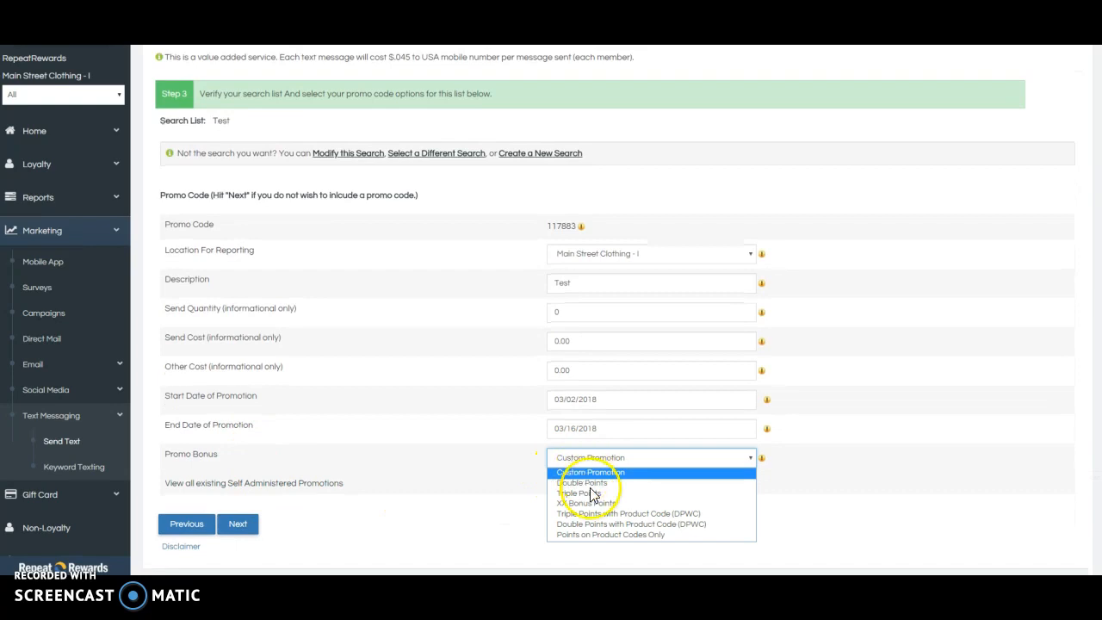
pyautogui.click(592, 502)
pyautogui.click(592, 488)
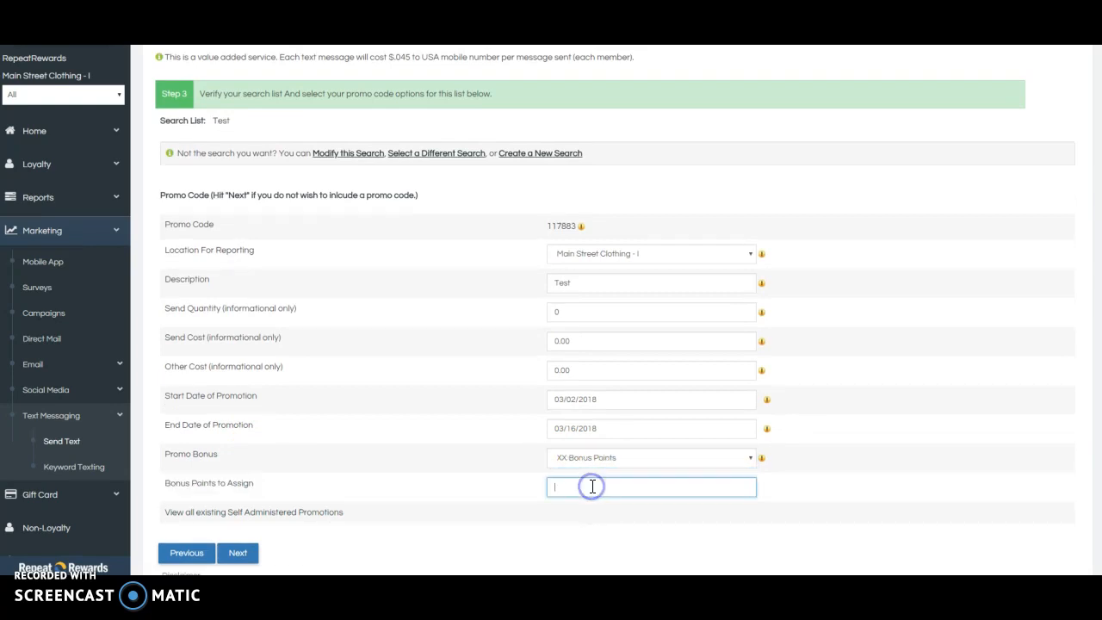
pyautogui.click(662, 459)
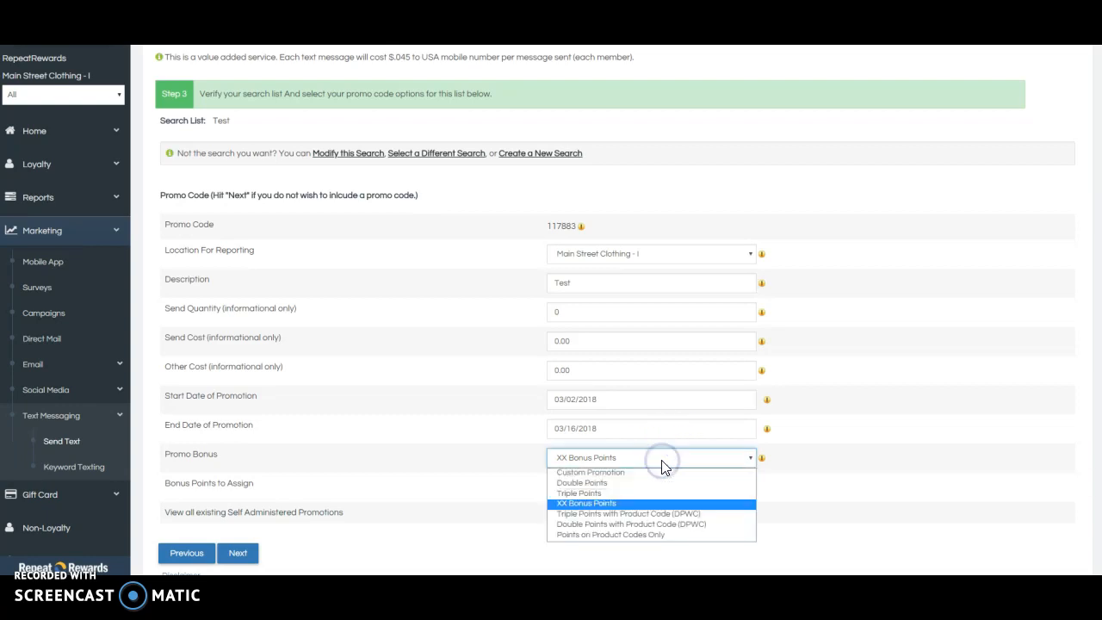
pyautogui.click(705, 472)
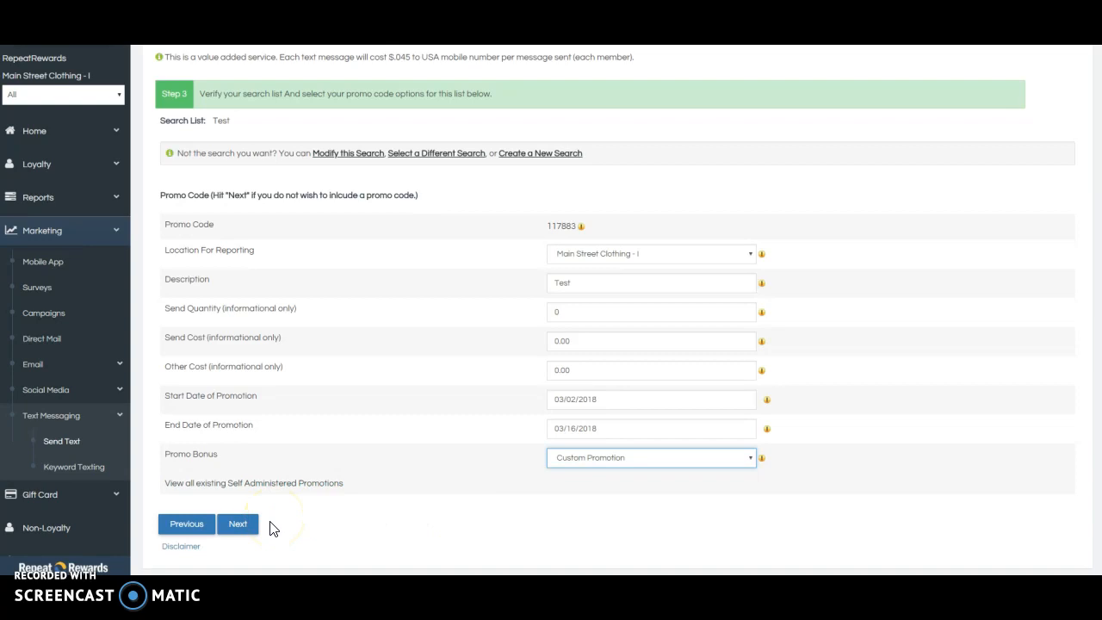
# Step: Continue to message creation and replace the "--ENTER MESSAGE HERE--" placeholder line with "Test"
pyautogui.click(242, 527)
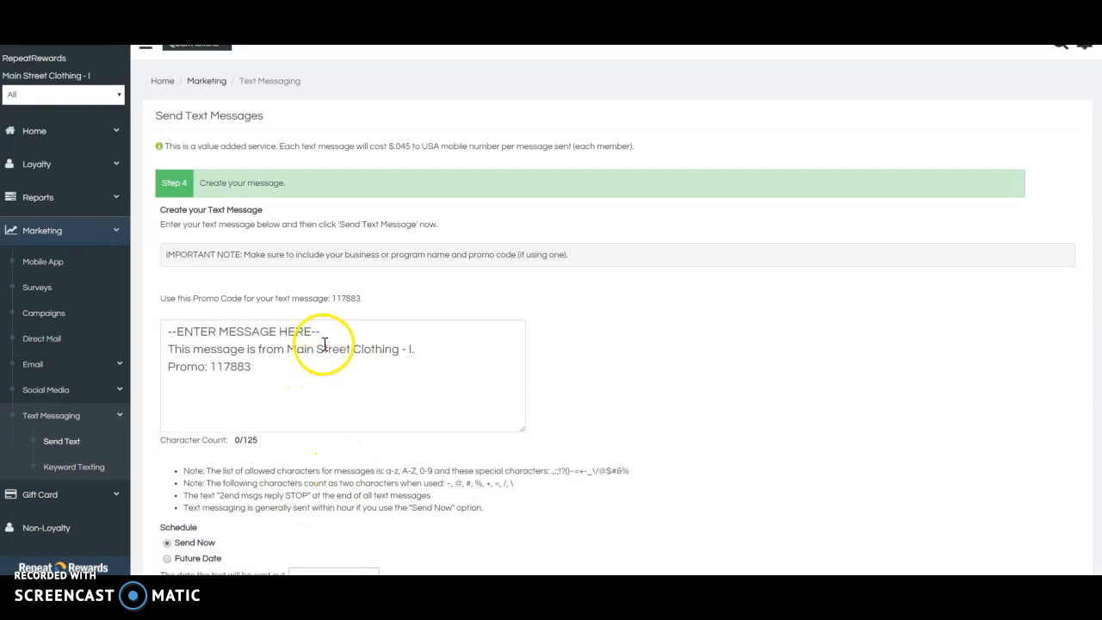
pyautogui.moveTo(332, 331); pyautogui.dragTo(163, 327)
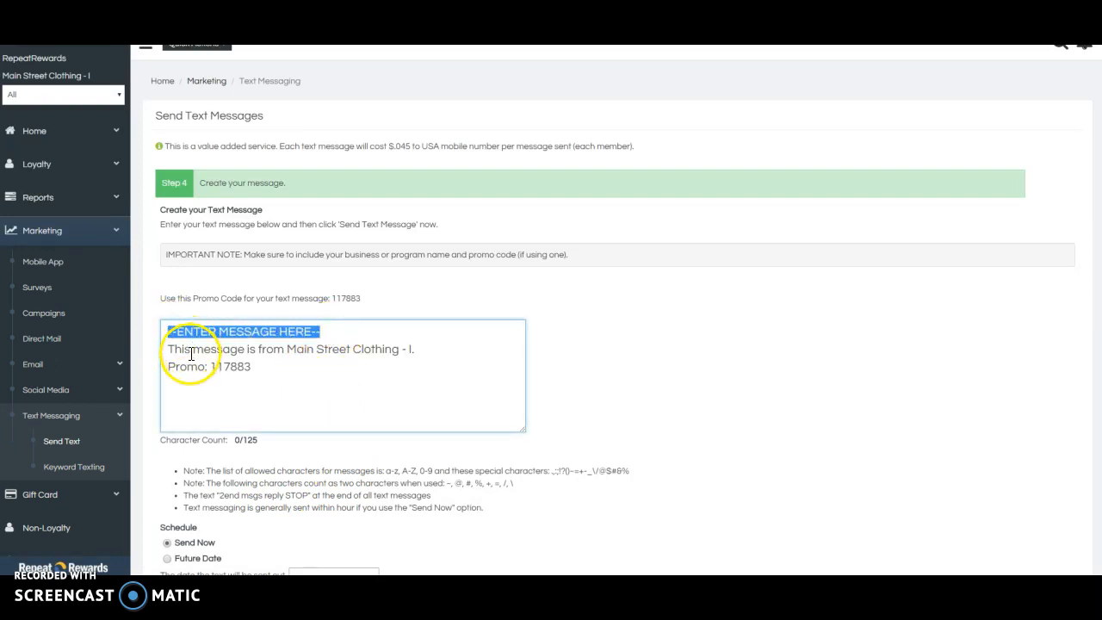
pyautogui.moveTo(442, 351); pyautogui.dragTo(173, 351)
pyautogui.moveTo(293, 392); pyautogui.dragTo(138, 370)
pyautogui.click(229, 391)
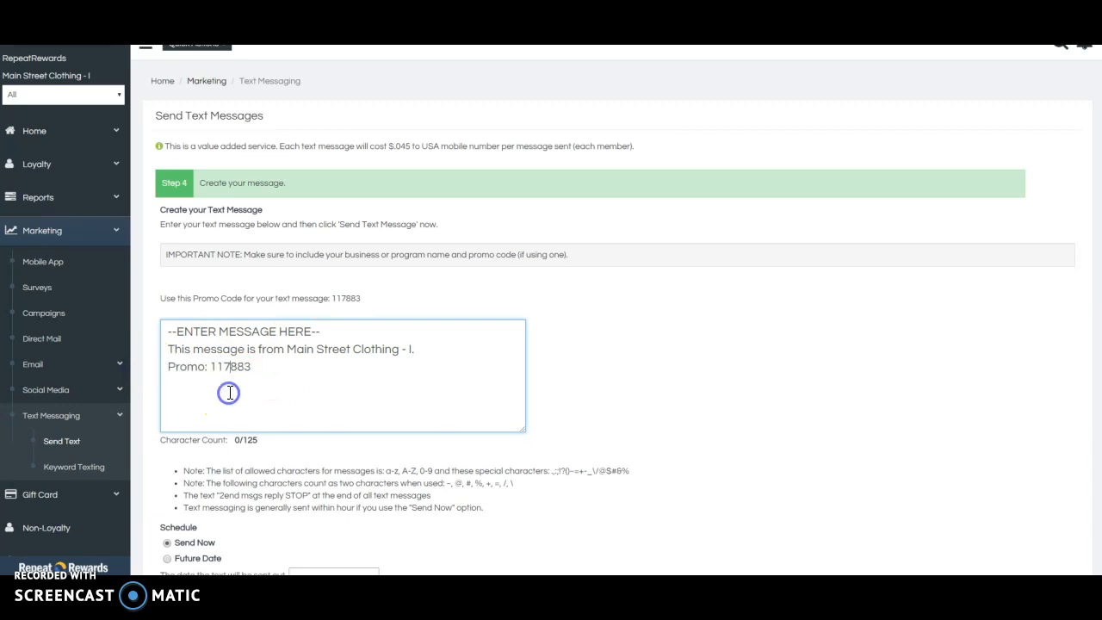
pyautogui.click(251, 387)
pyautogui.click(274, 368)
pyautogui.scroll(-1, 276, 367)
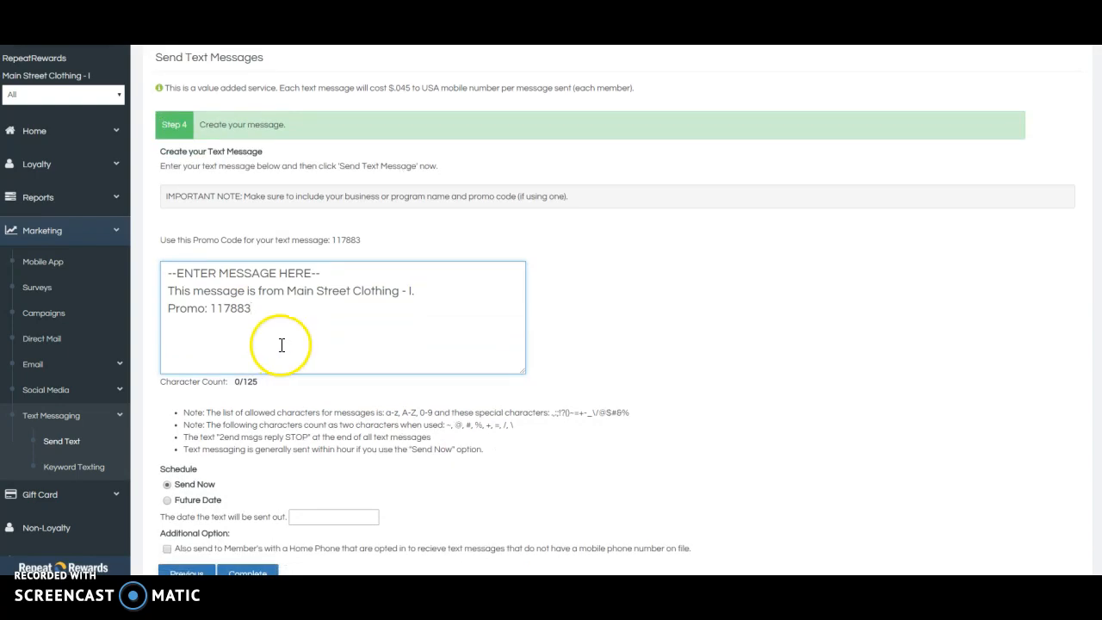
pyautogui.moveTo(320, 273); pyautogui.dragTo(144, 273)
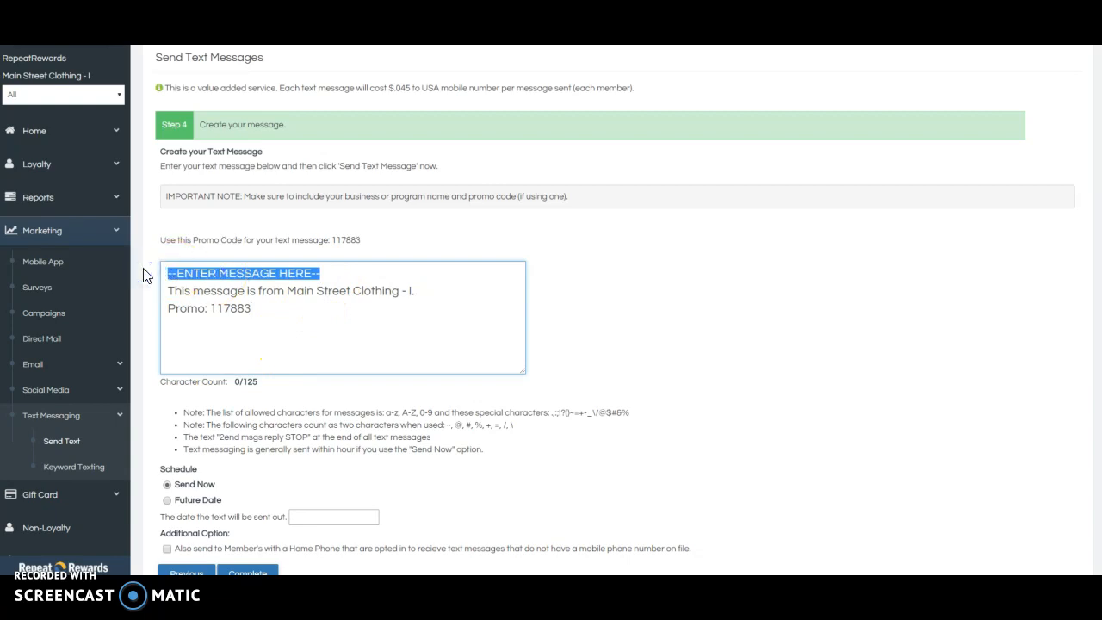
pyautogui.write('Test')
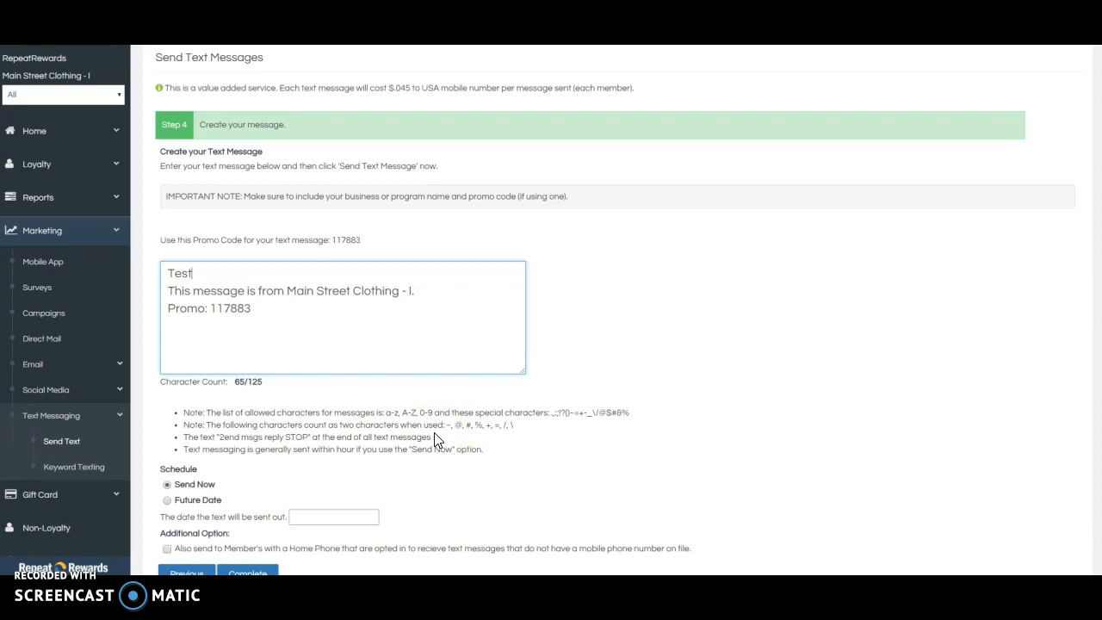
# Step: Schedule the text message to be sent on the future date 03/09/2018
pyautogui.scroll(-1, 435, 440)
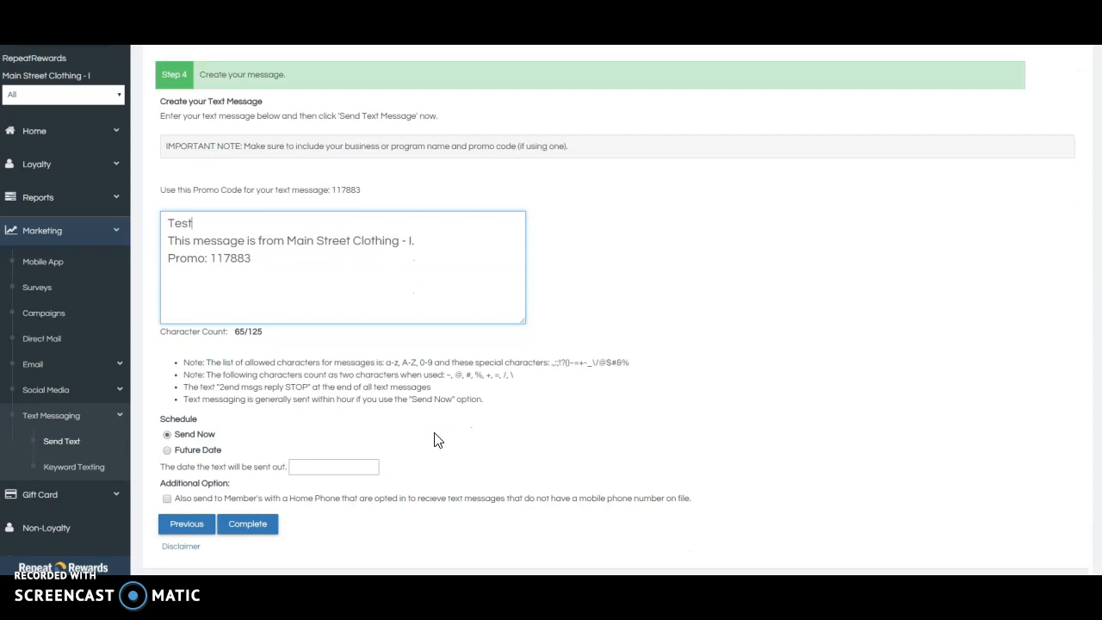
pyautogui.click(168, 451)
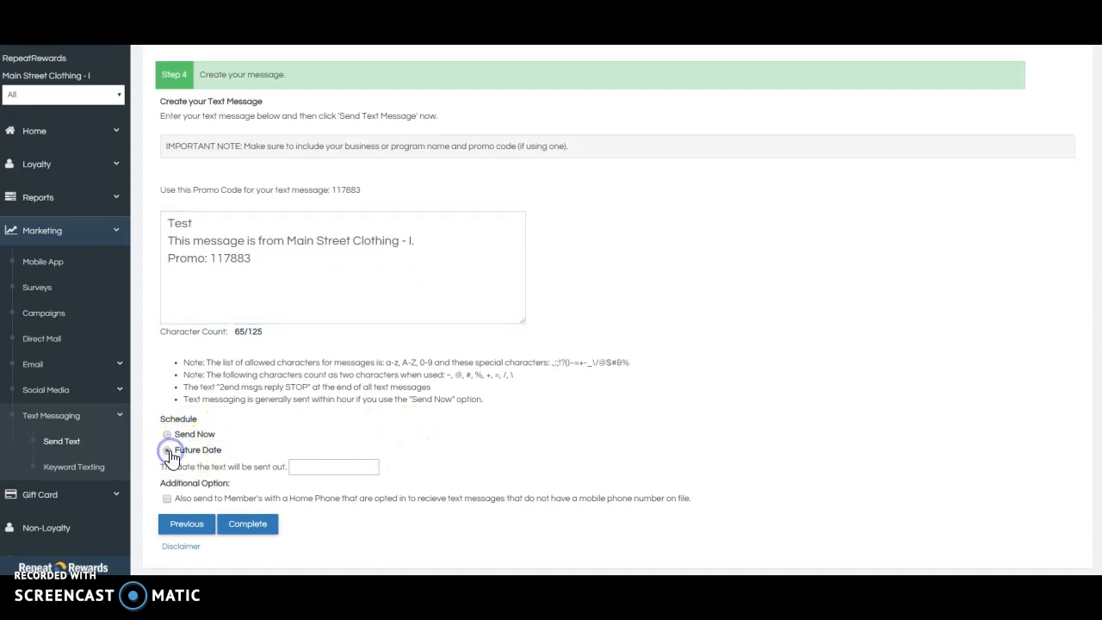
pyautogui.click(318, 465)
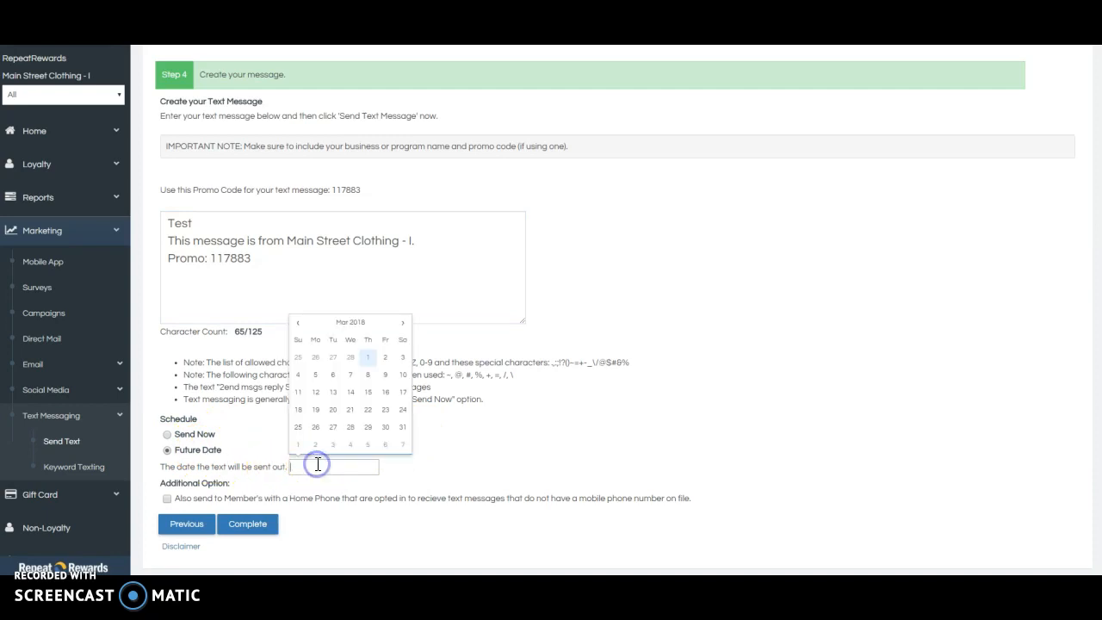
pyautogui.click(386, 375)
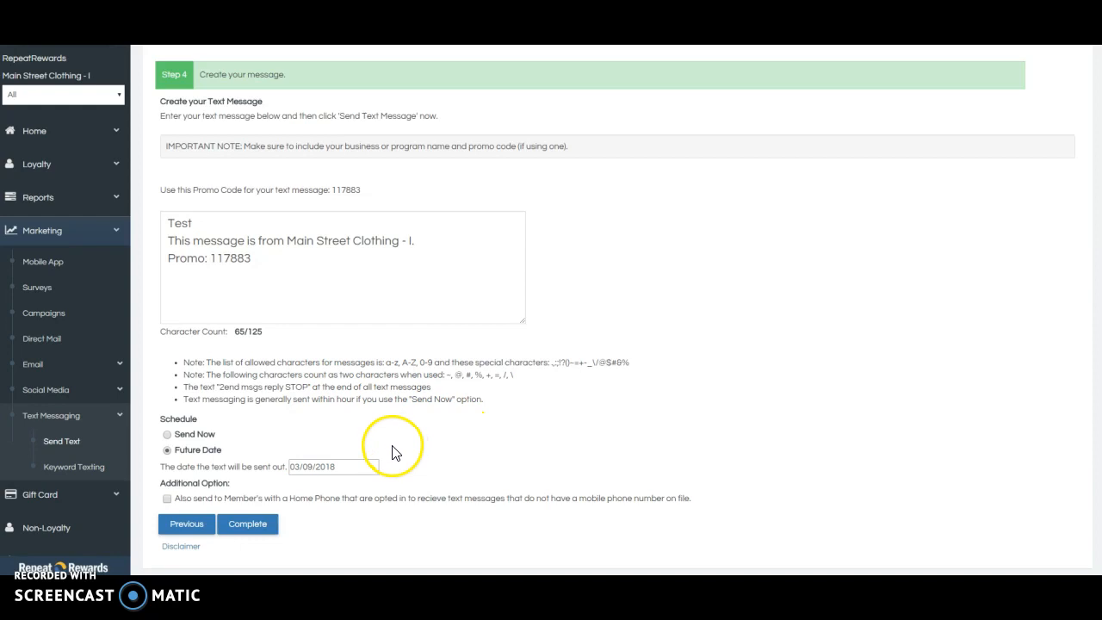
# Step: Include opted-in members who only have a home phone on file, and complete the text message
pyautogui.click(176, 501)
pyautogui.click(249, 527)
pyautogui.click(251, 522)
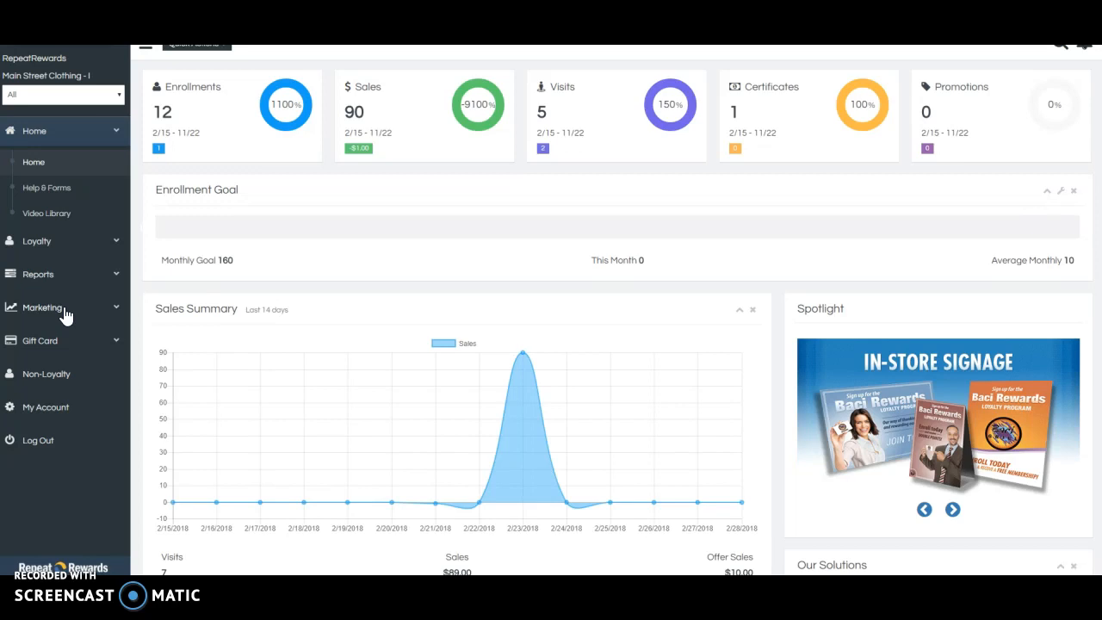
# Step: Open the Keyword Texting page and examine the Join and GetApp messages, the new keyword form and the current custom keywords
pyautogui.click(65, 315)
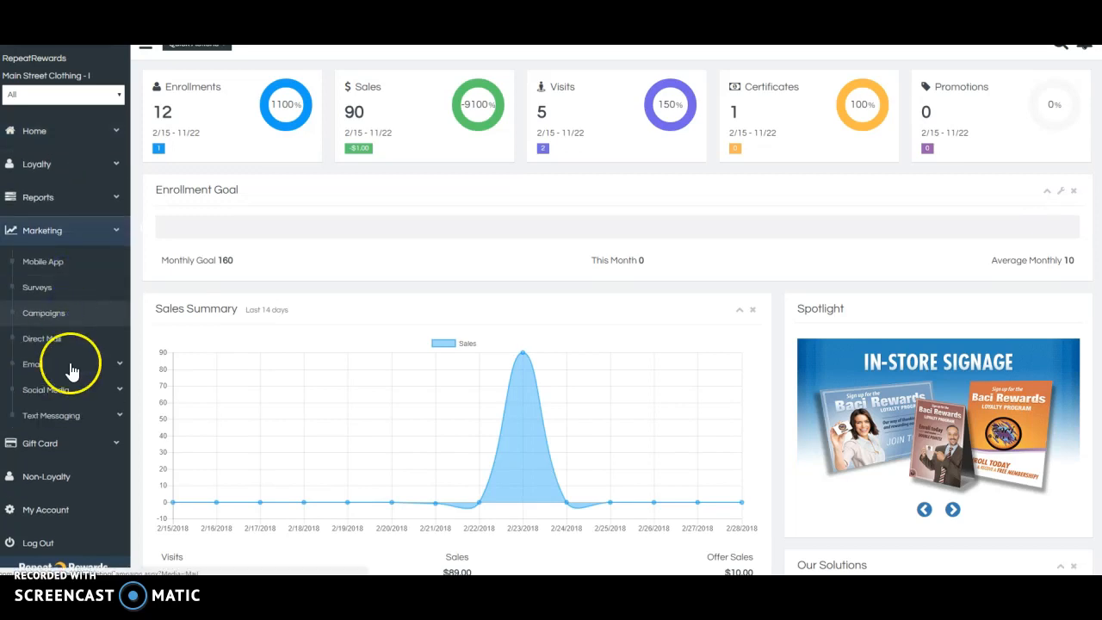
pyautogui.click(73, 418)
pyautogui.click(82, 467)
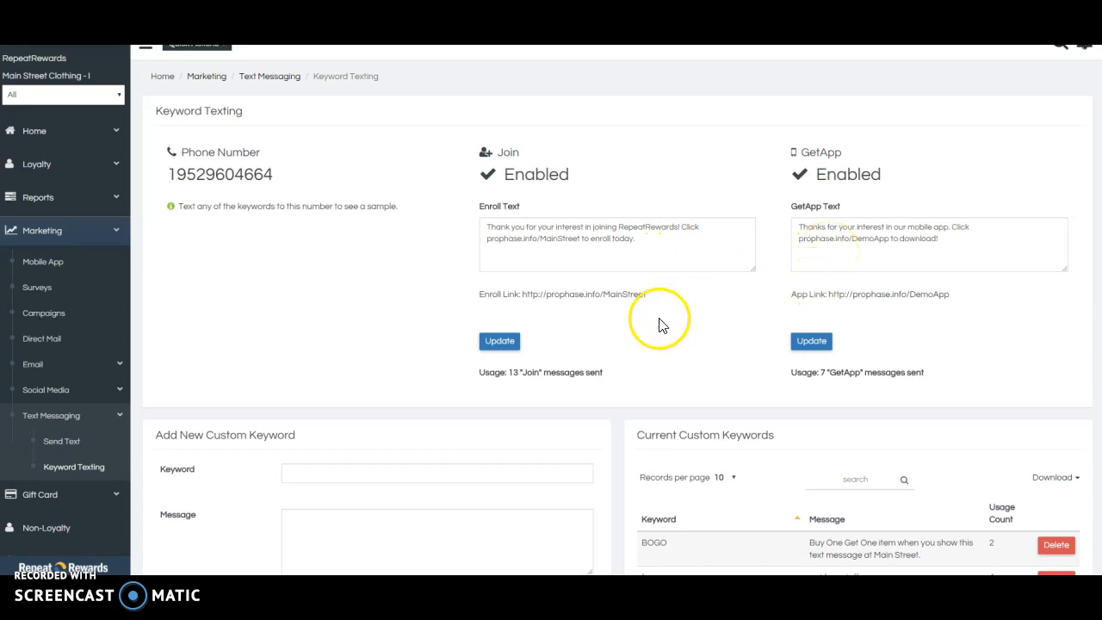
pyautogui.scroll(-1, 566, 437)
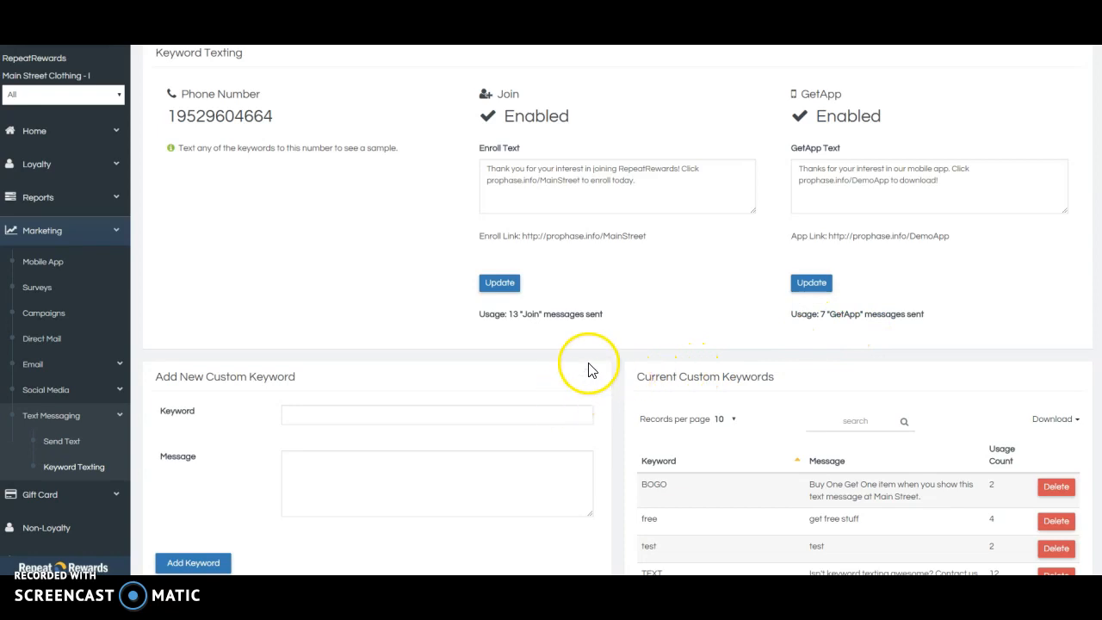
pyautogui.scroll(-1, 590, 366)
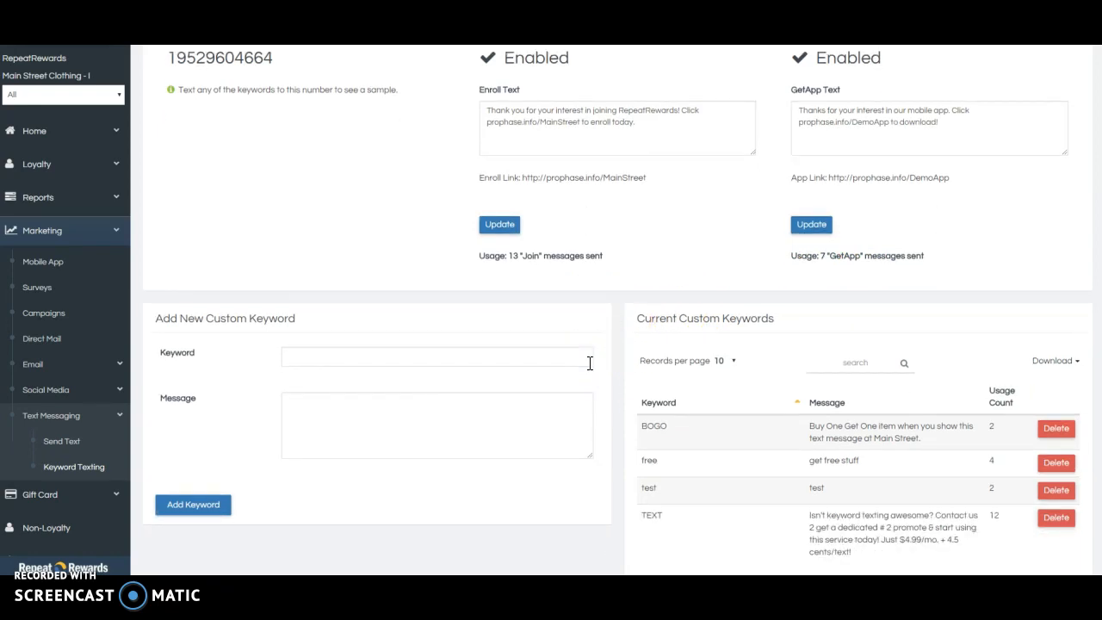
pyautogui.scroll(-1, 590, 363)
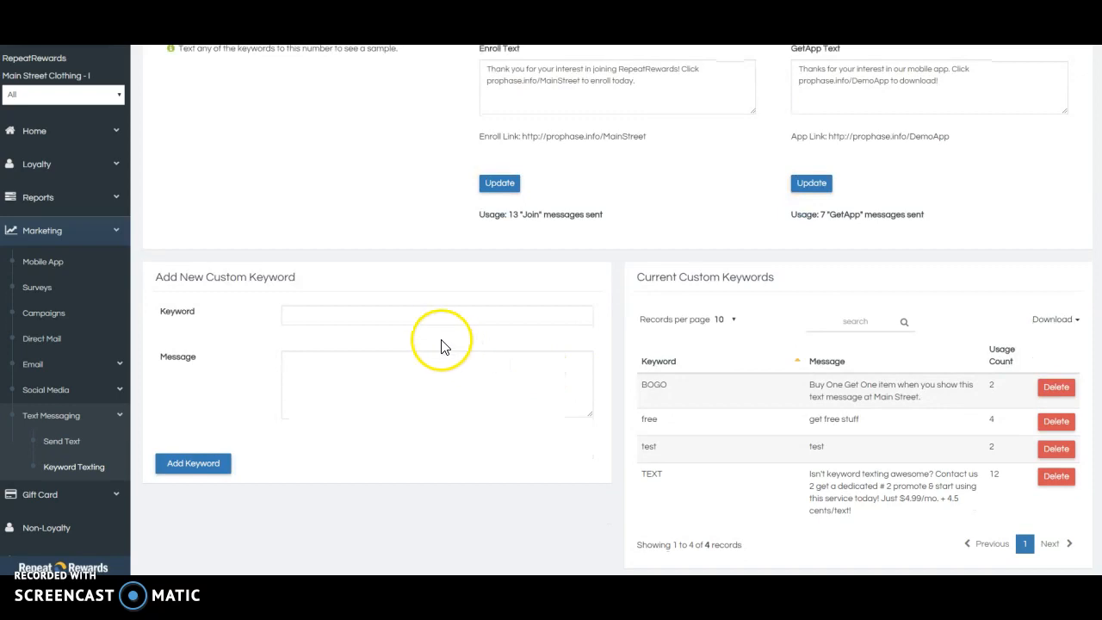
# Step: Add a custom keyword "Deal" with the message "Show this text to receive $5 off" and check its entry among the current custom keywords
pyautogui.click(359, 308)
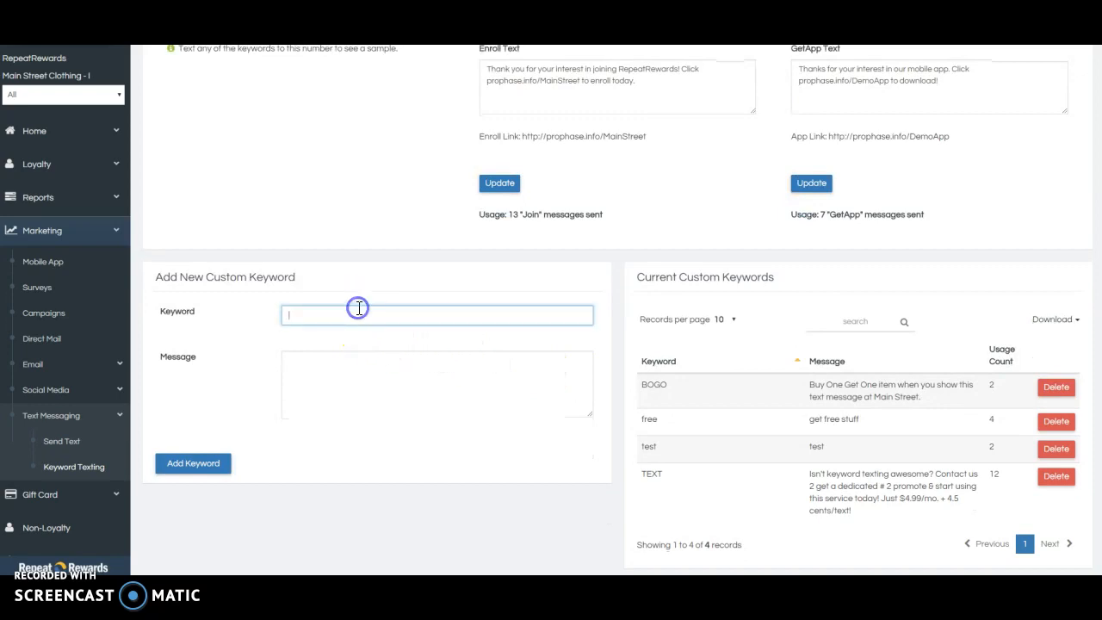
pyautogui.write('Deal')
pyautogui.click(370, 376)
pyautogui.write('Show this text to r')
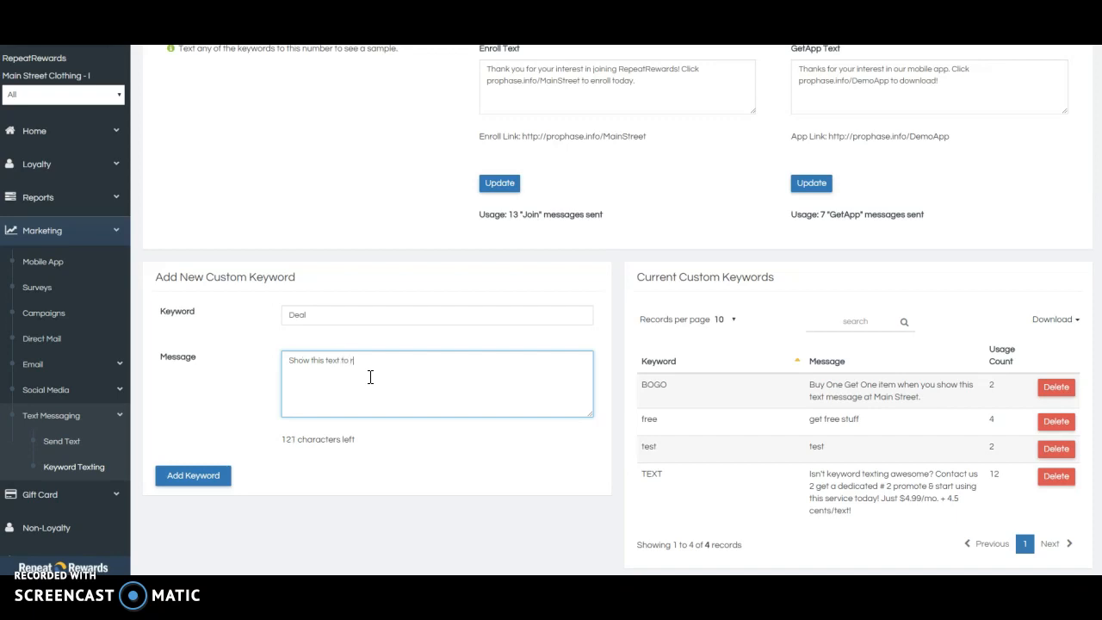
pyautogui.write('eceive $5 off')
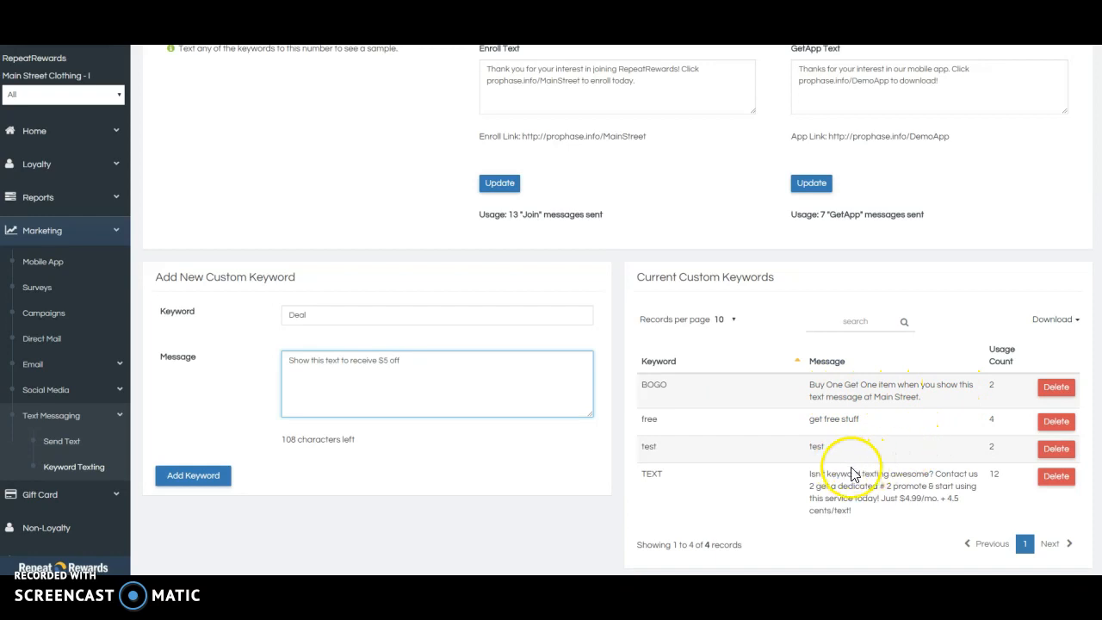
pyautogui.click(197, 479)
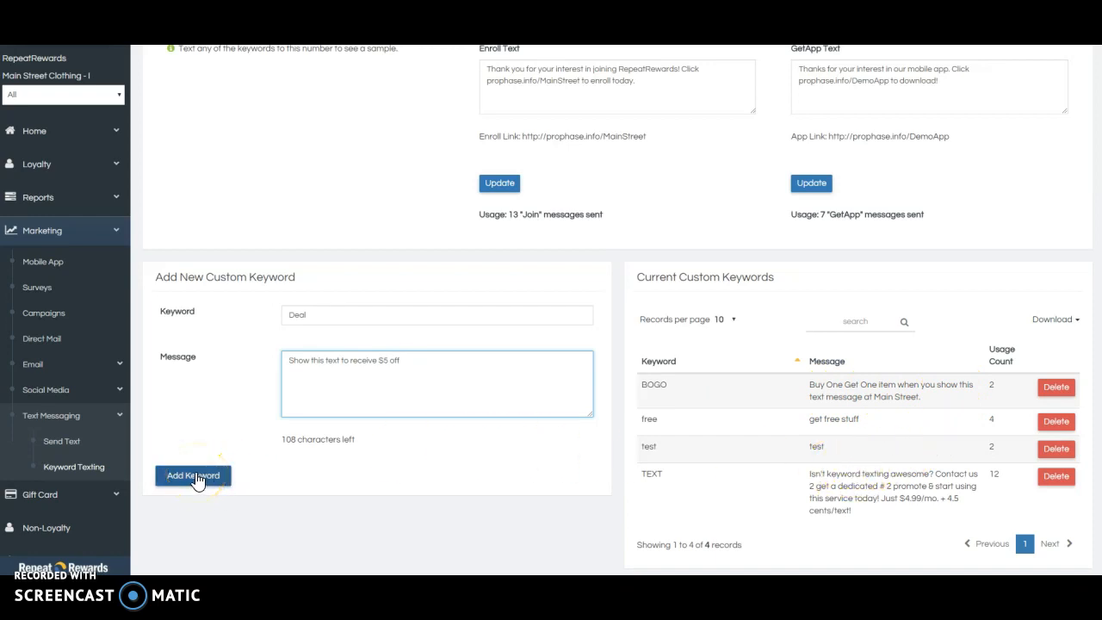
pyautogui.click(197, 479)
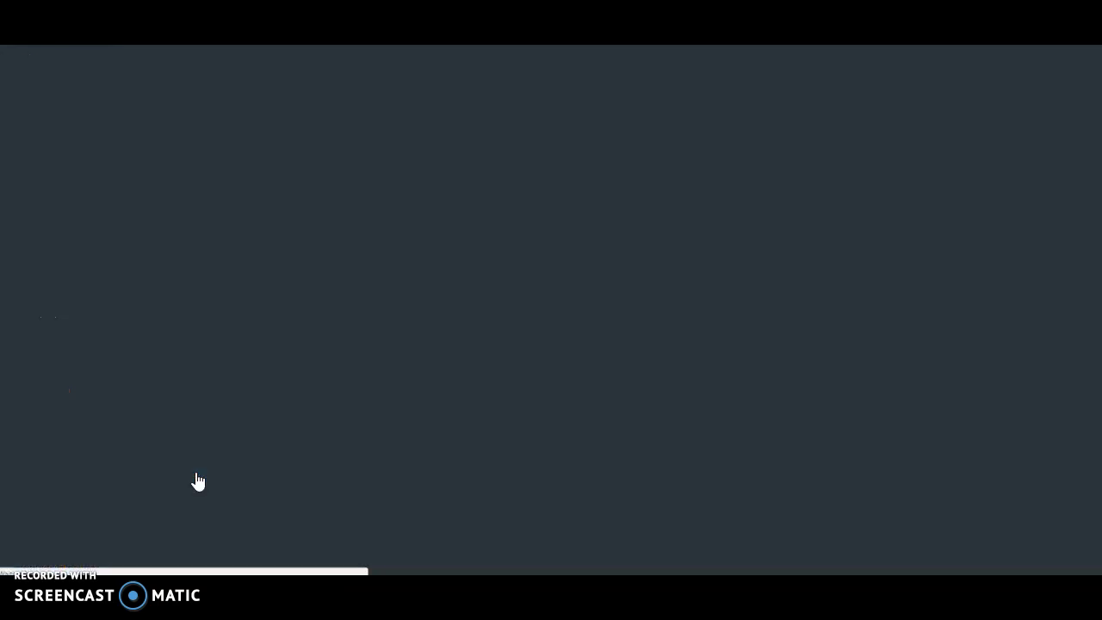
pyautogui.scroll(-2, 498, 474)
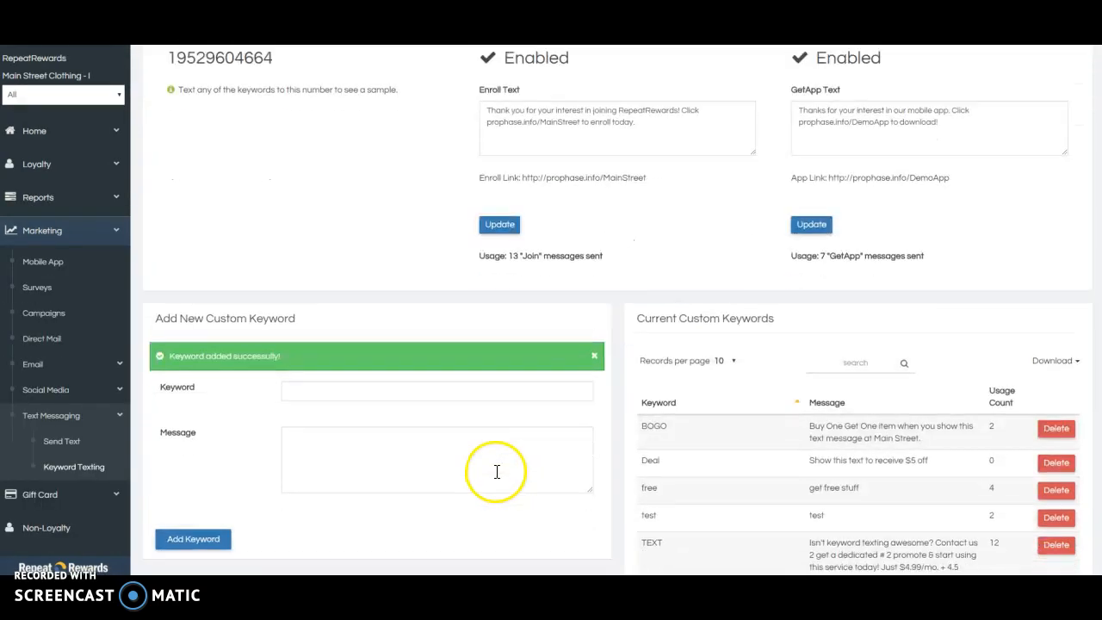
pyautogui.scroll(-1, 723, 529)
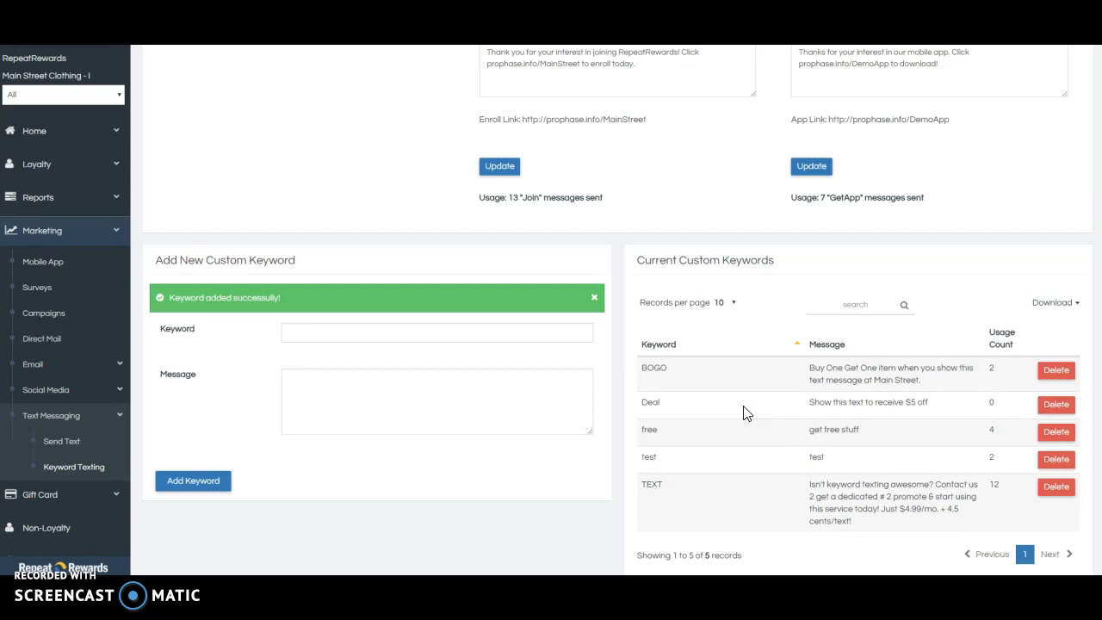
pyautogui.click(694, 412)
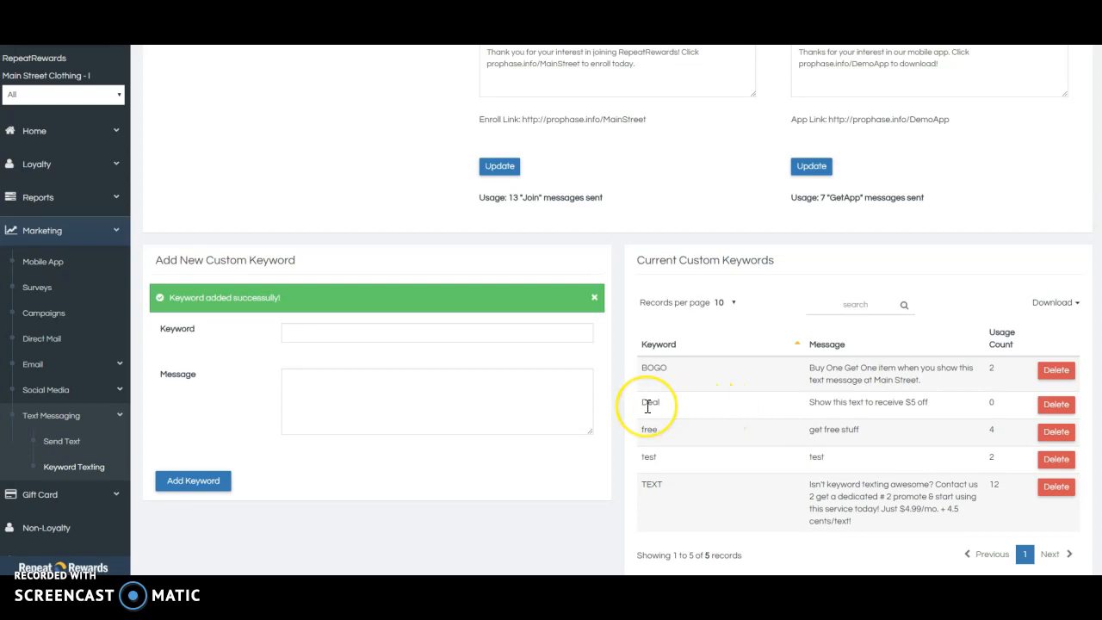